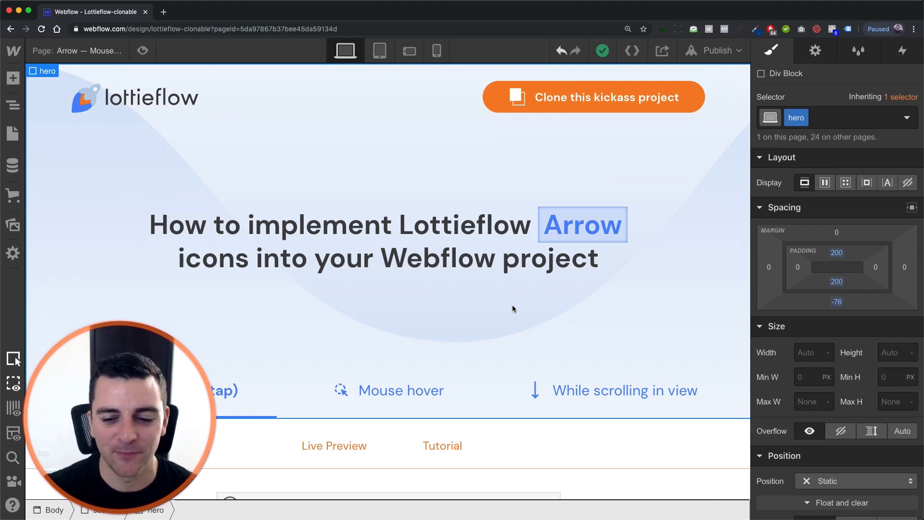
Step: Scroll to the slider and inspect the right arrow's [LF] Arrow Icon and its ui-slider__arrow parent link
scroll(512, 308, down, 7)
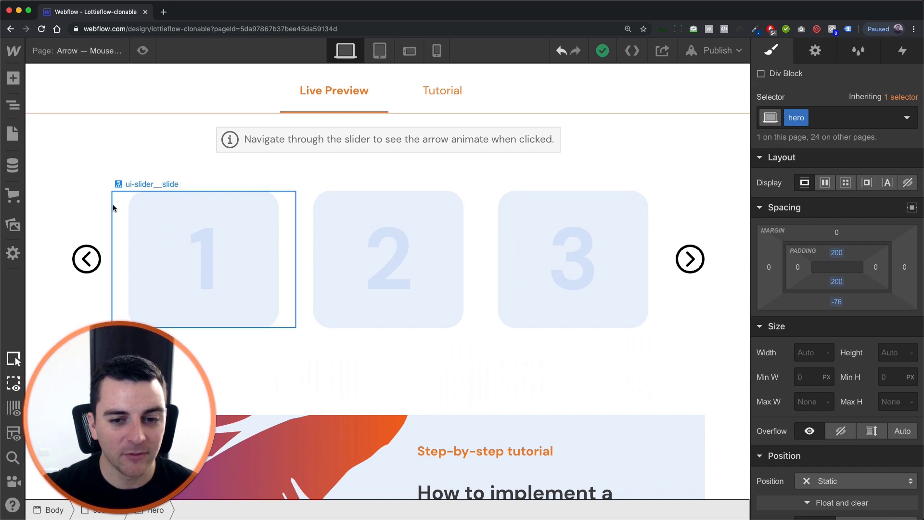
click(700, 260)
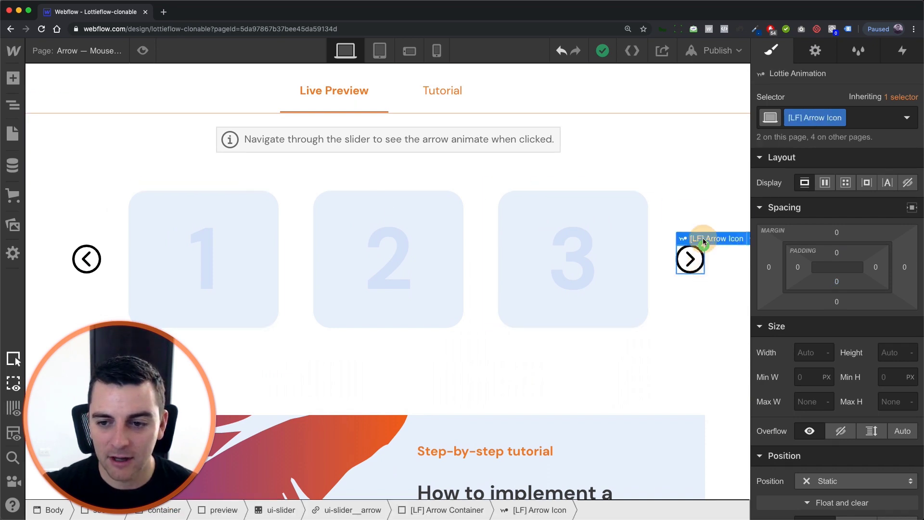
mouse_move(703, 238)
click(720, 208)
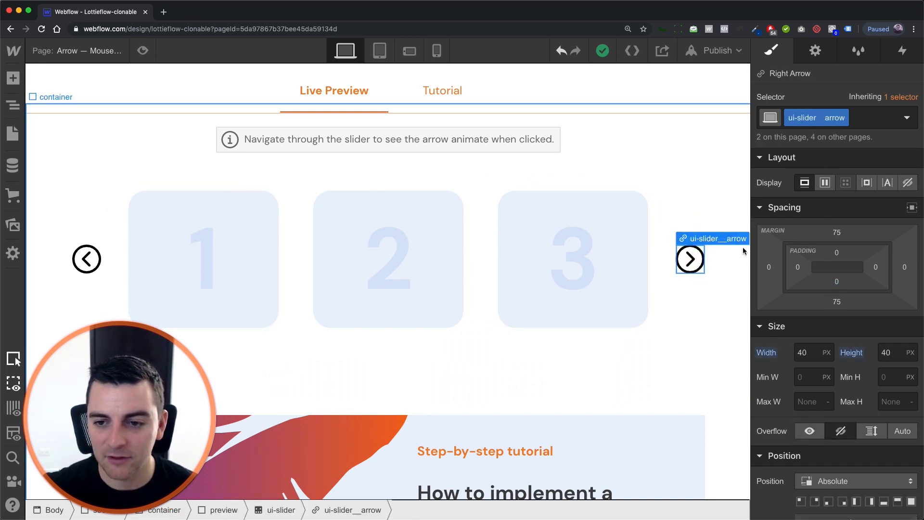
click(690, 259)
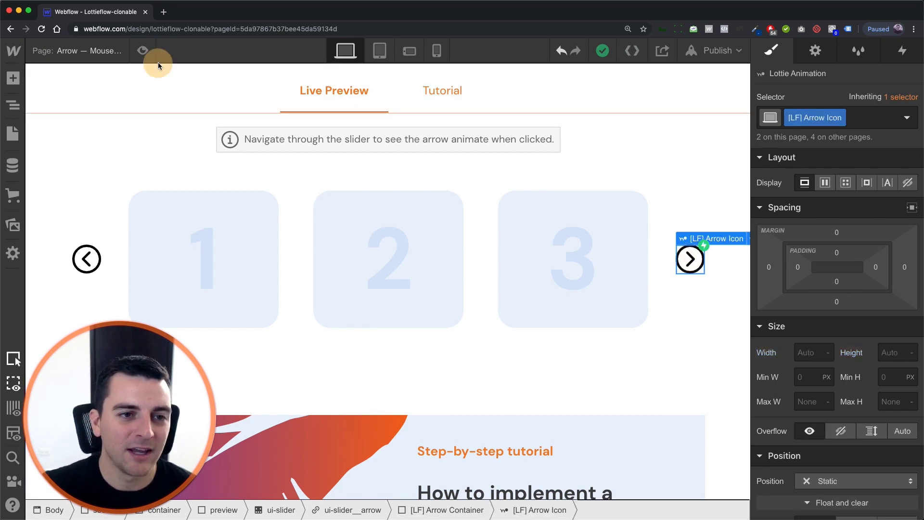
click(144, 52)
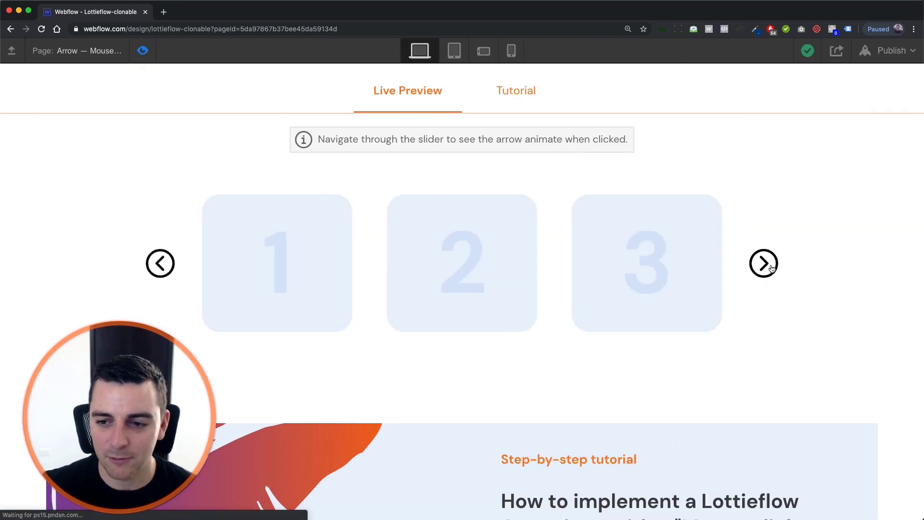
click(770, 266)
click(770, 266)
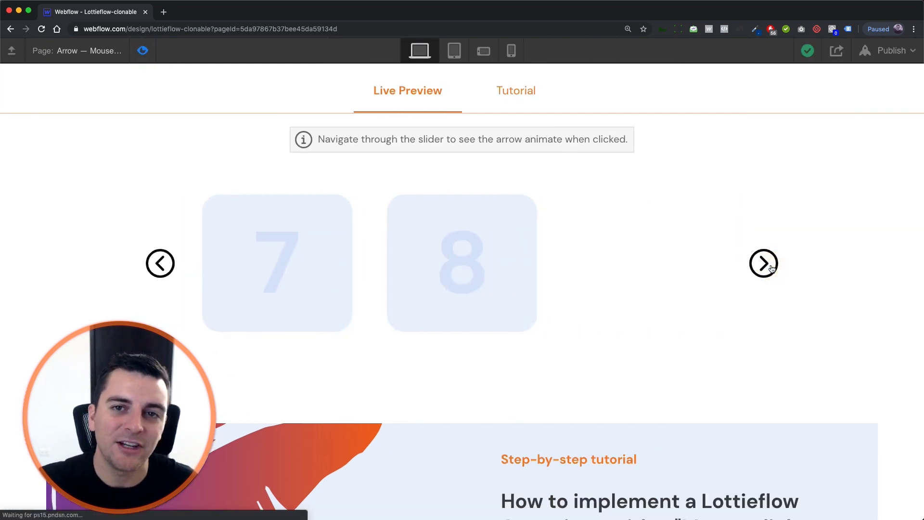
click(770, 266)
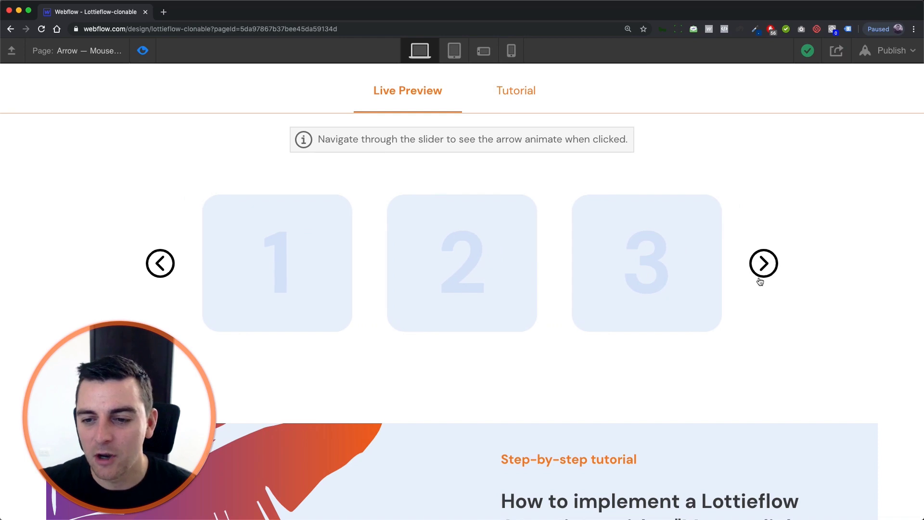
click(768, 268)
click(769, 267)
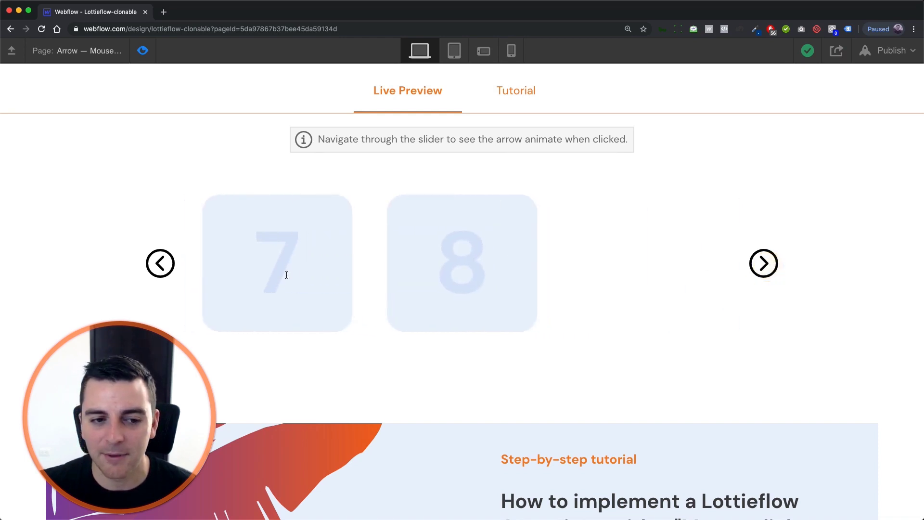
click(170, 270)
click(171, 270)
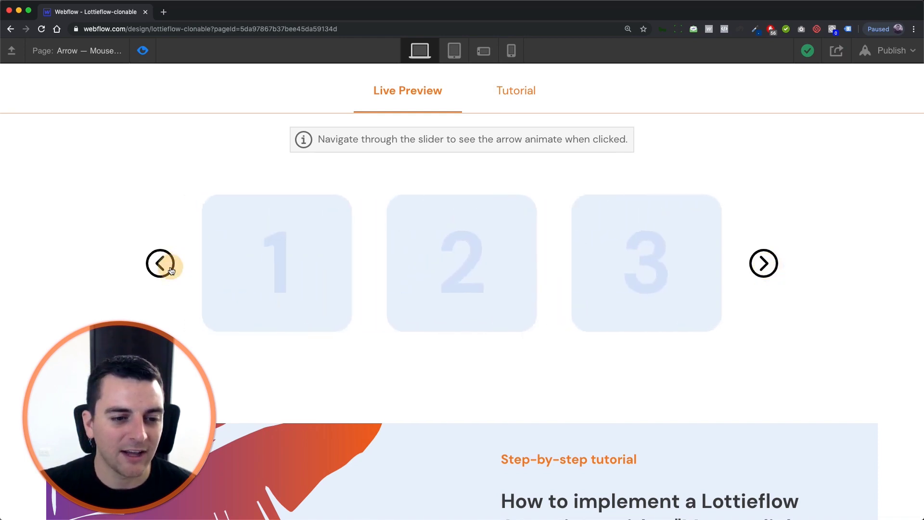
click(171, 270)
click(171, 270)
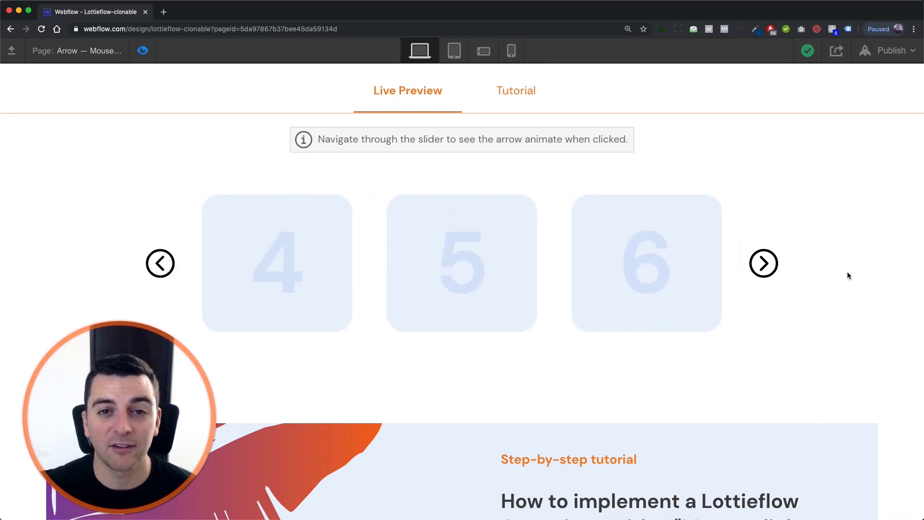
click(143, 51)
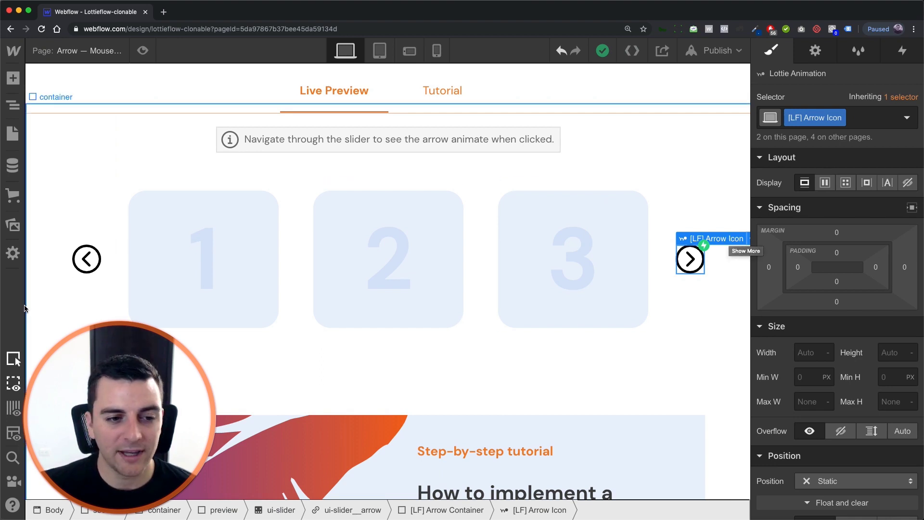
Step: Open the Navigator element tree and select the ui-slider element
drag(89, 362, 455, 356)
click(13, 105)
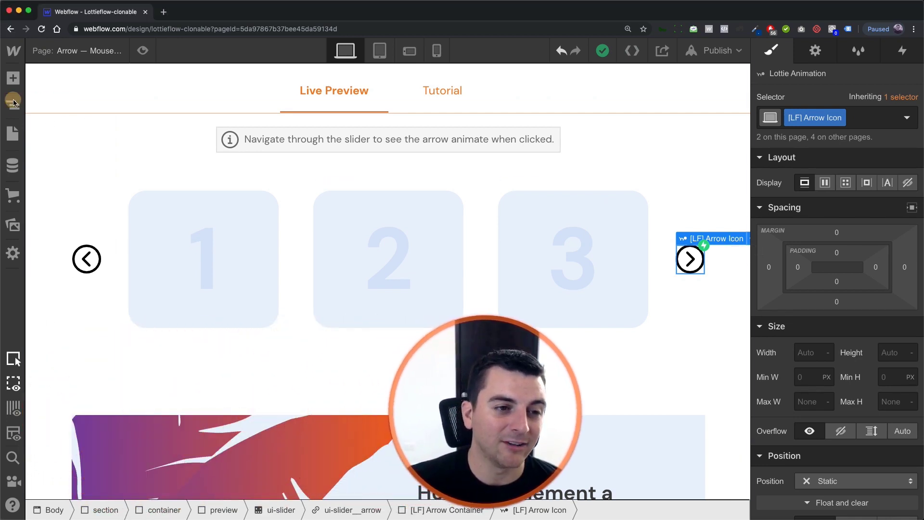
click(13, 105)
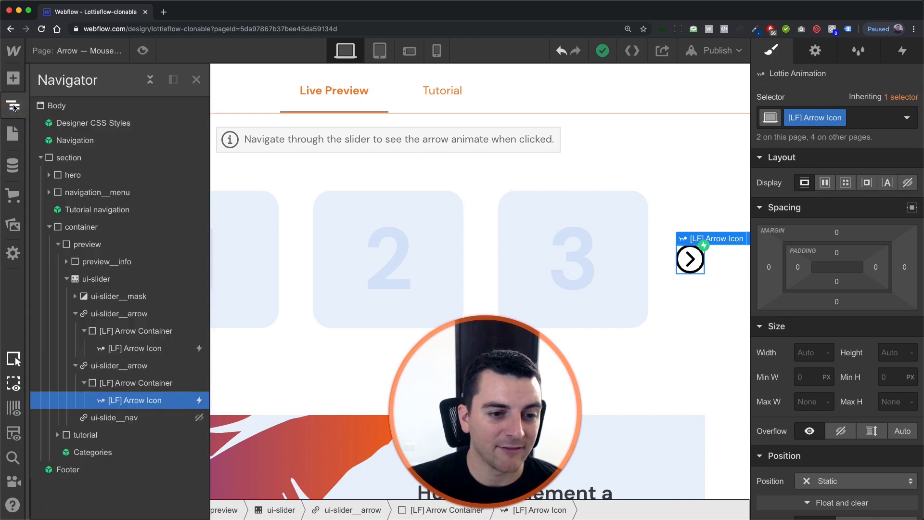
click(118, 280)
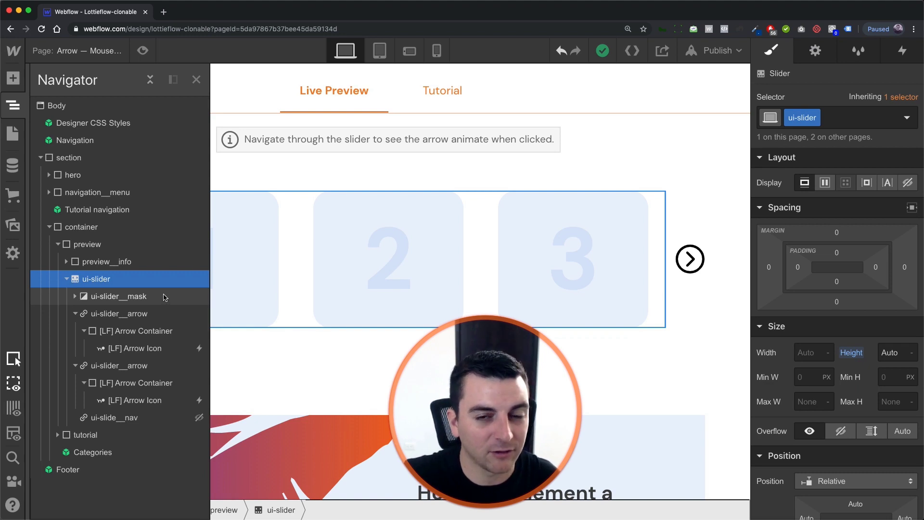
Step: Inspect both ui-slider__arrow links and the right arrow's [LF] Arrow Icon, ending on the left arrow
click(143, 315)
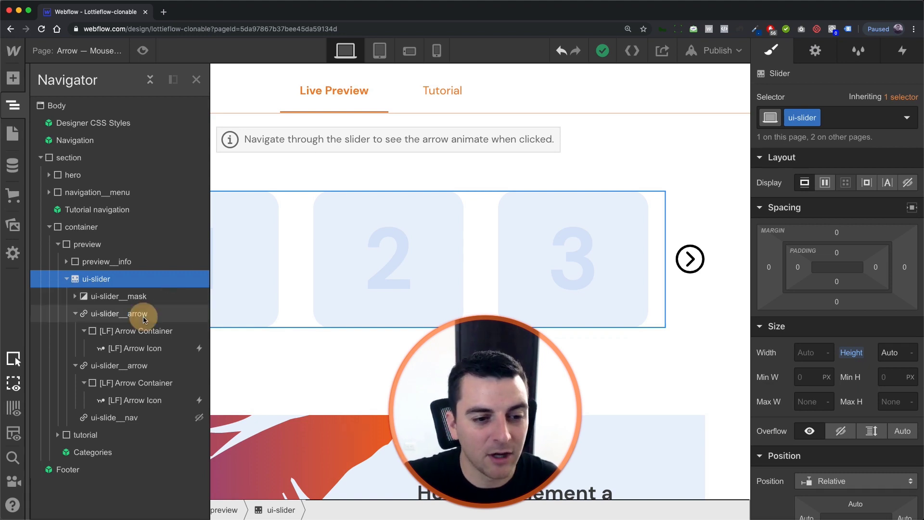
click(105, 363)
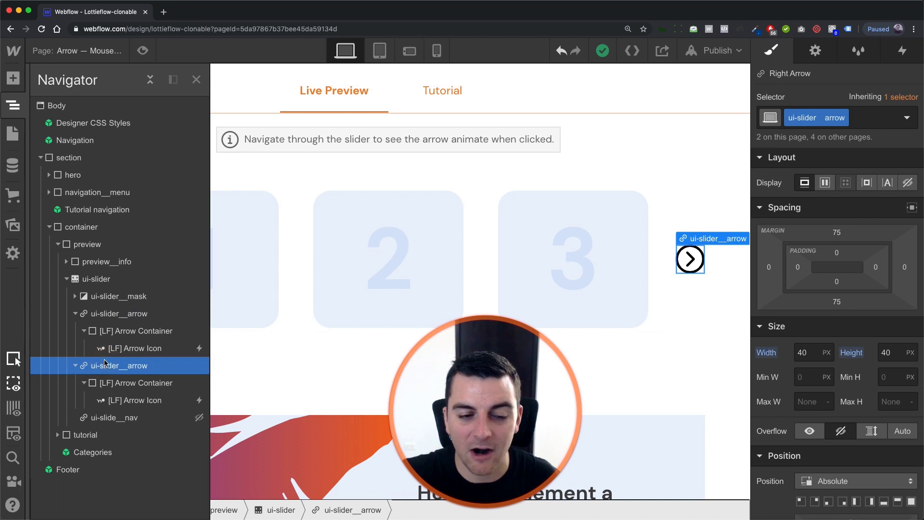
click(127, 401)
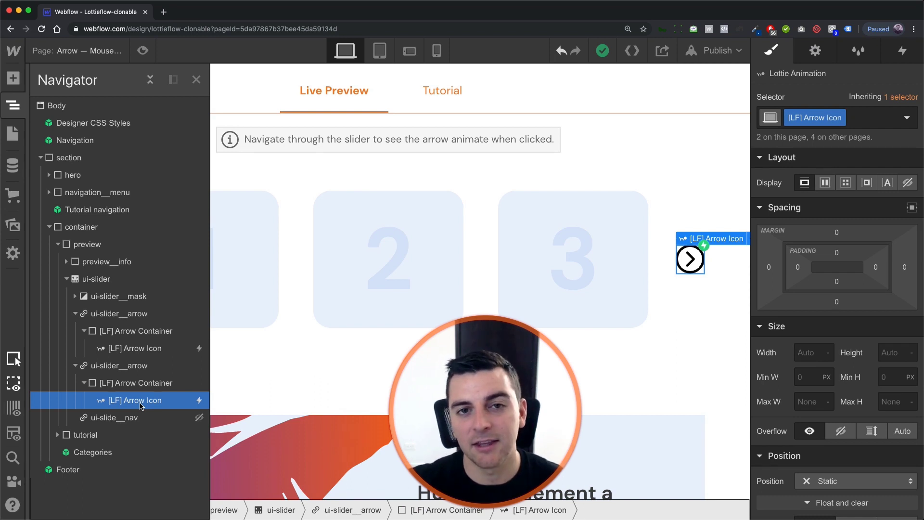
click(118, 365)
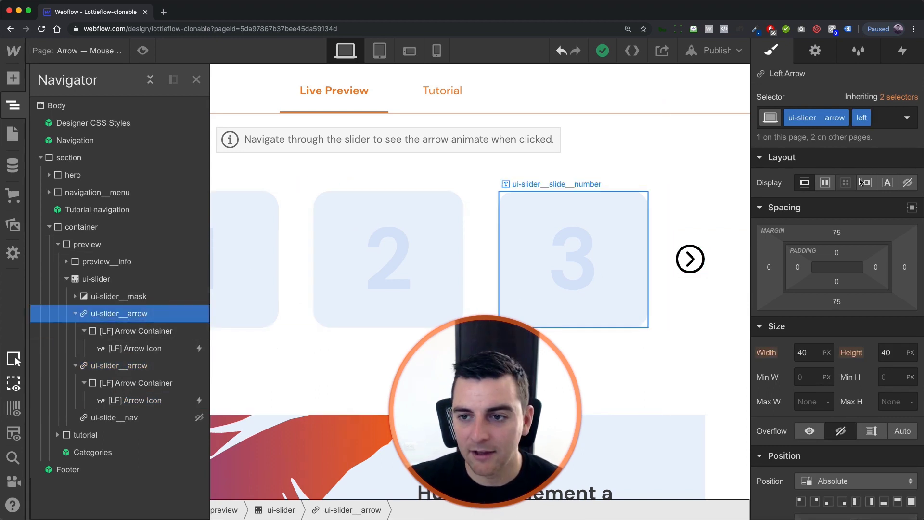
click(130, 313)
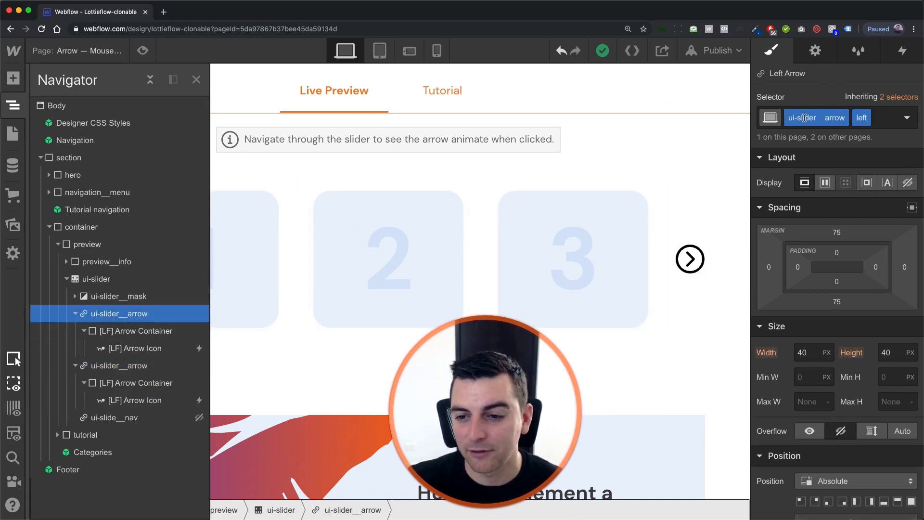
Step: Check the left arrow's Effects section, confirming its Rotate transform of 0deg, 0deg, 180deg
scroll(824, 172, down, 15)
scroll(813, 265, down, 3)
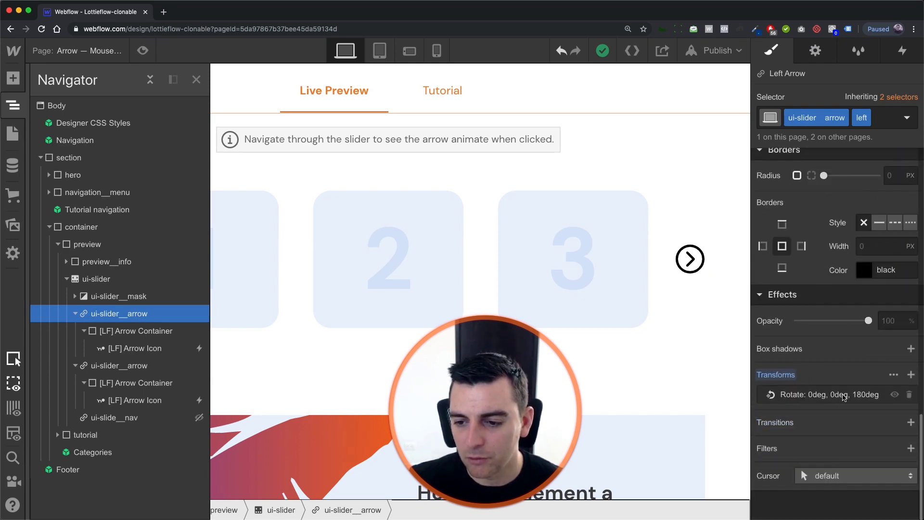
click(840, 394)
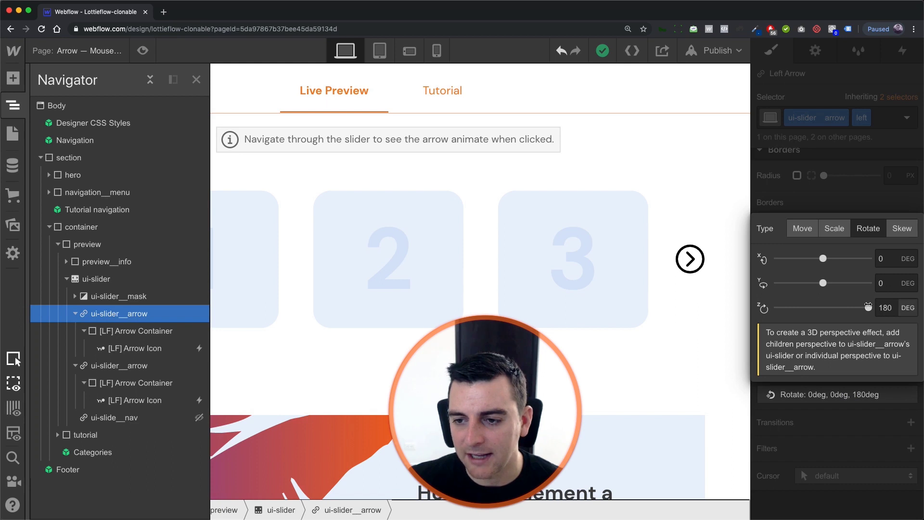
click(847, 204)
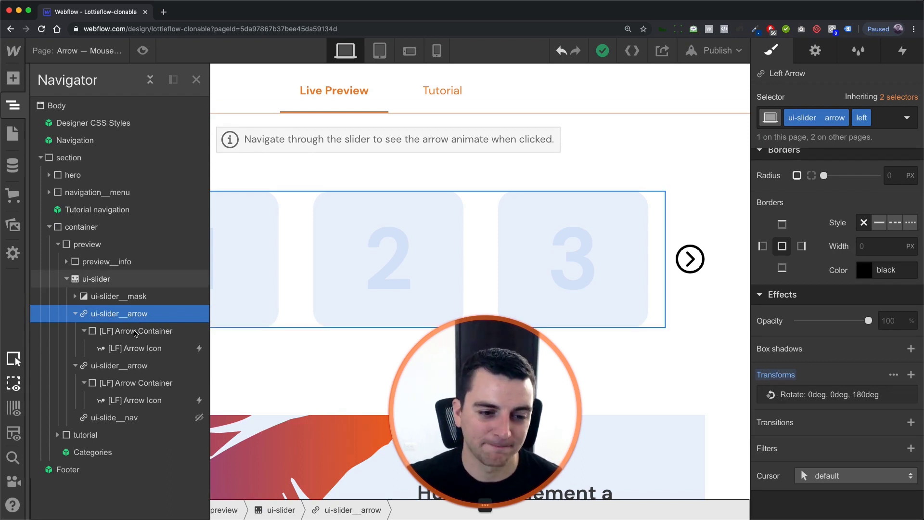
Step: Select the left arrow's [LF] Arrow Icon and open its Mouse click (tap) trigger's Arrow - click & hover in animation
click(149, 348)
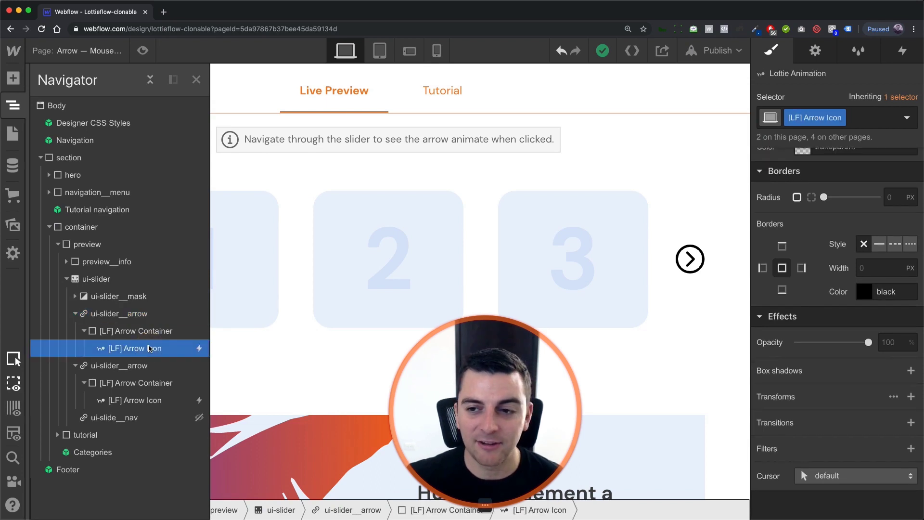
click(196, 80)
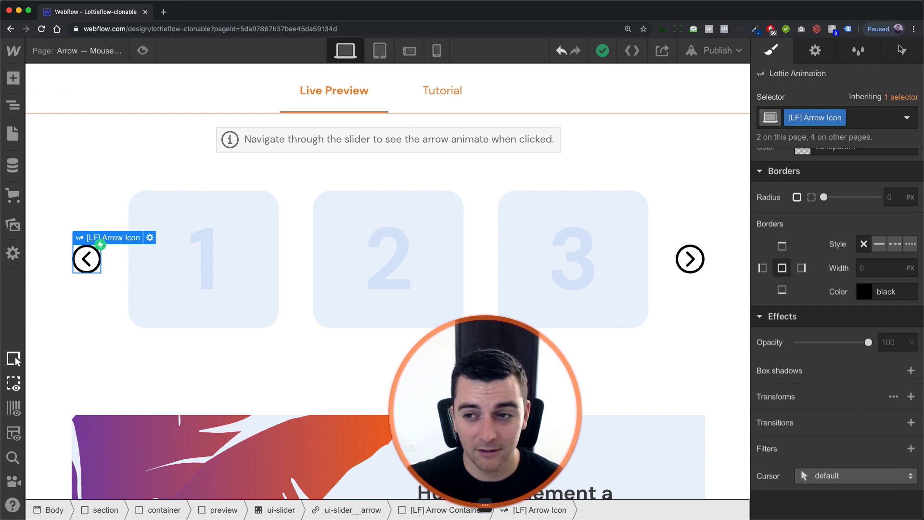
click(900, 49)
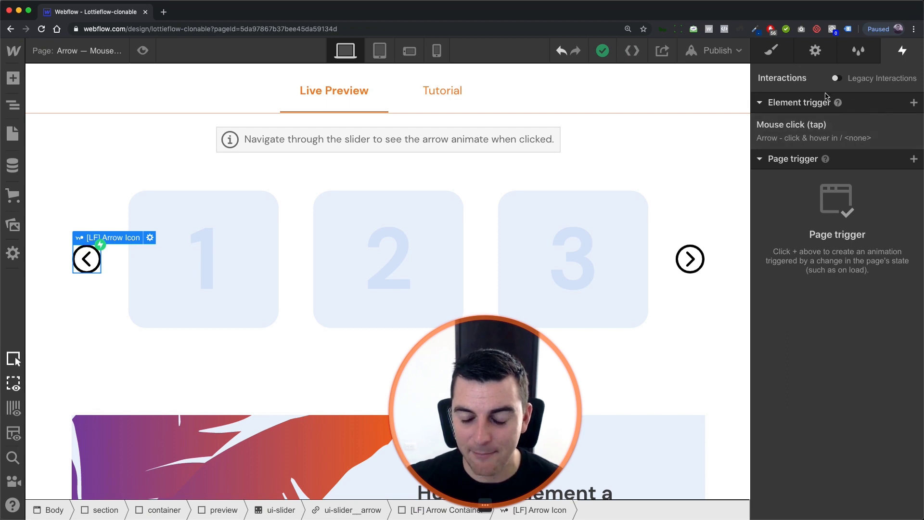
click(809, 127)
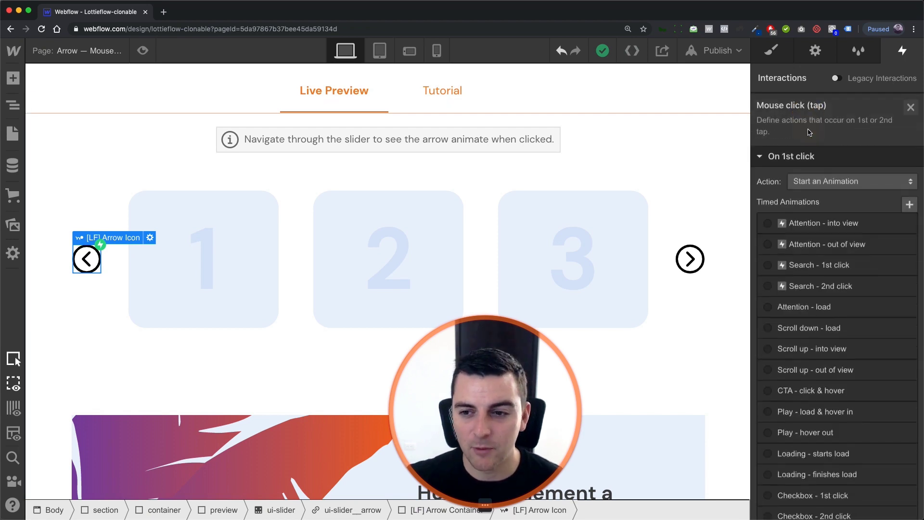
scroll(830, 337, down, 10)
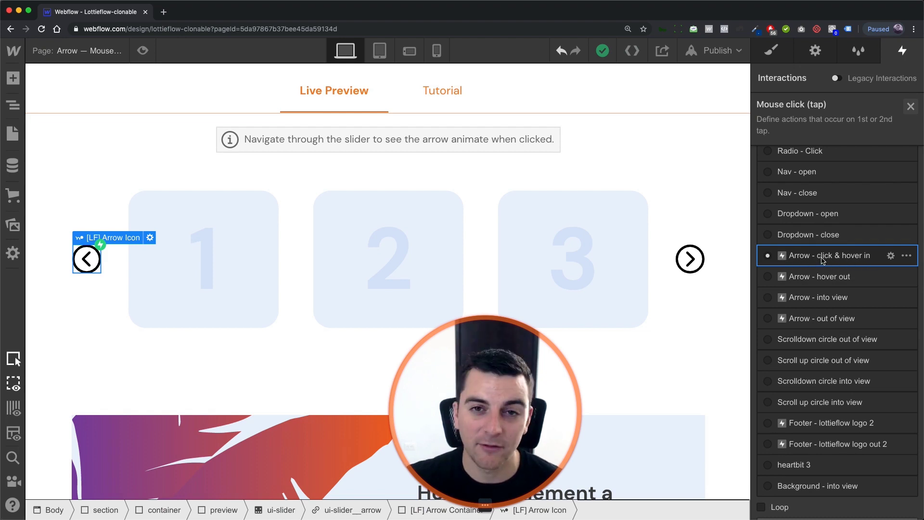
scroll(822, 260, down, 5)
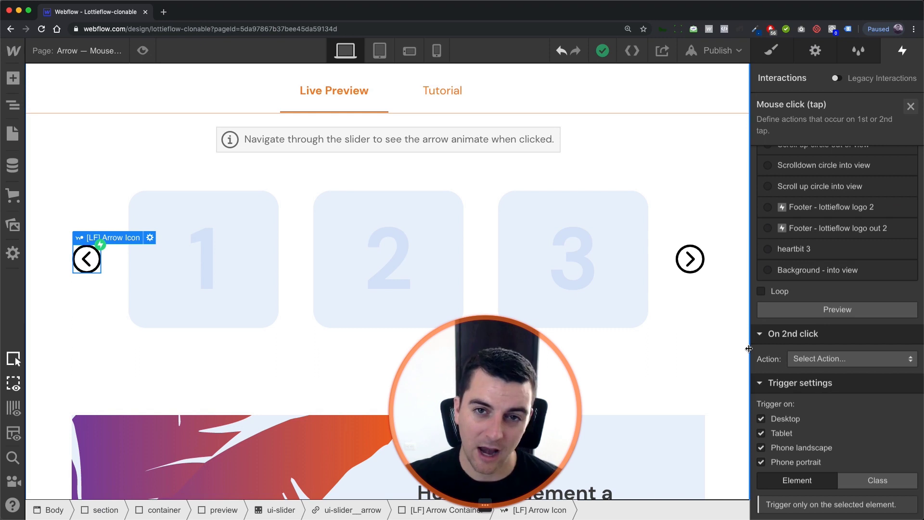
scroll(785, 344, up, 10)
scroll(785, 344, down, 2)
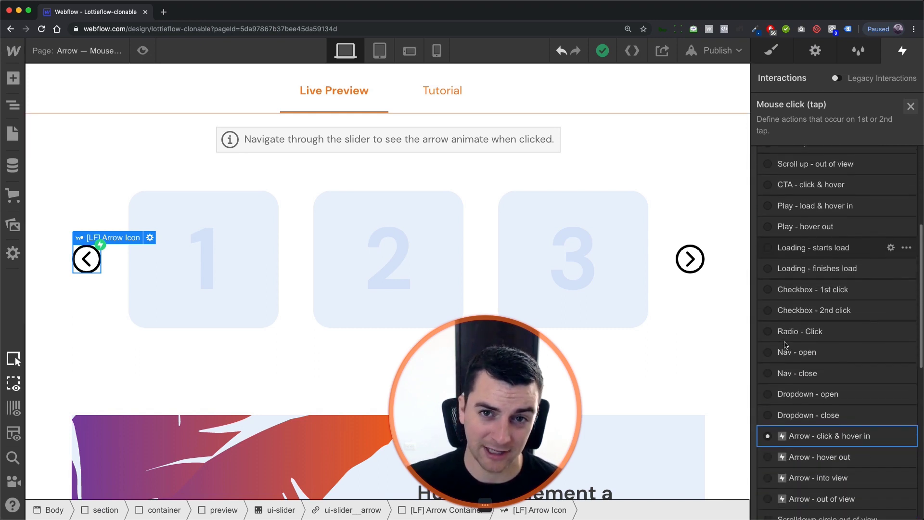
scroll(785, 344, down, 2)
Step: Edit the Arrow - click & hover in animation with the left slider arrow icon selected
click(785, 345)
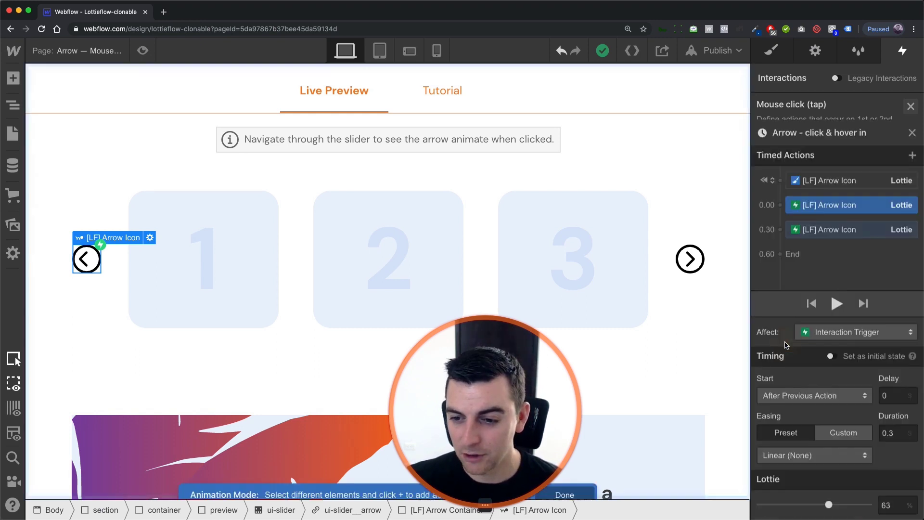
scroll(785, 344, down, 1)
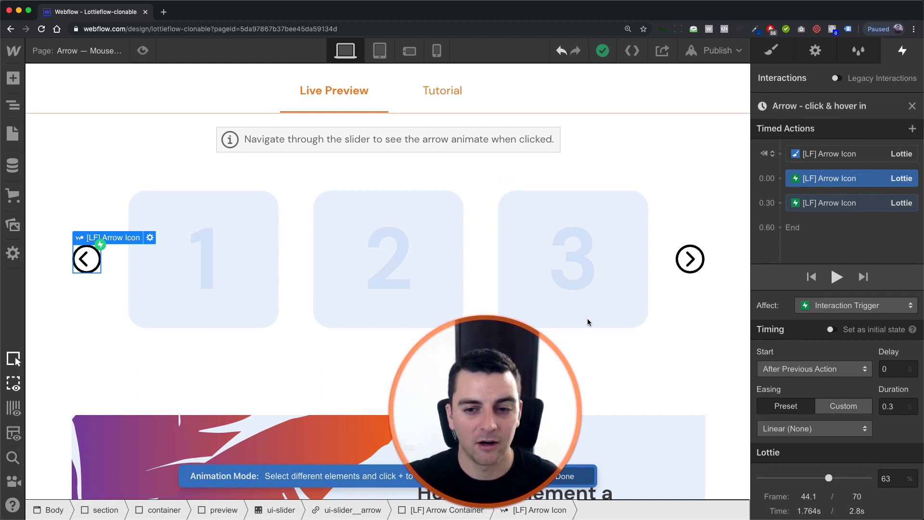
click(726, 304)
scroll(725, 305, up, 4)
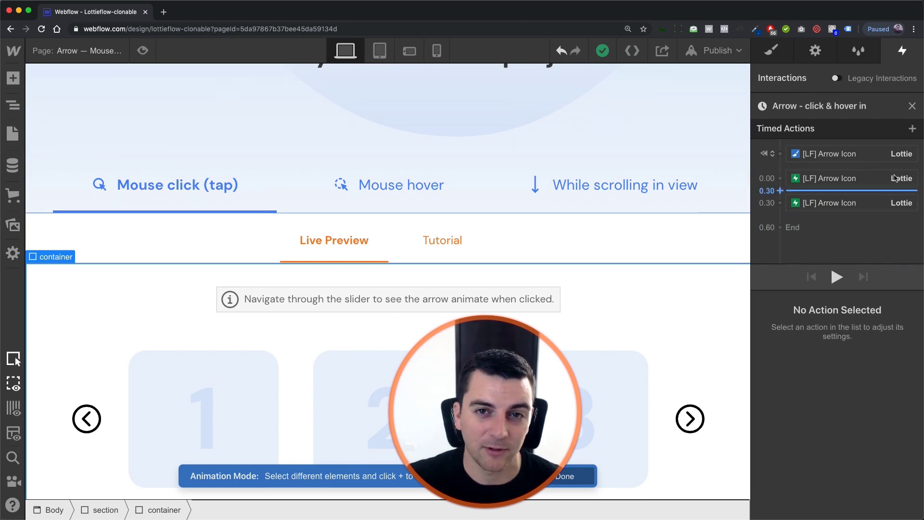
scroll(669, 210, down, 3)
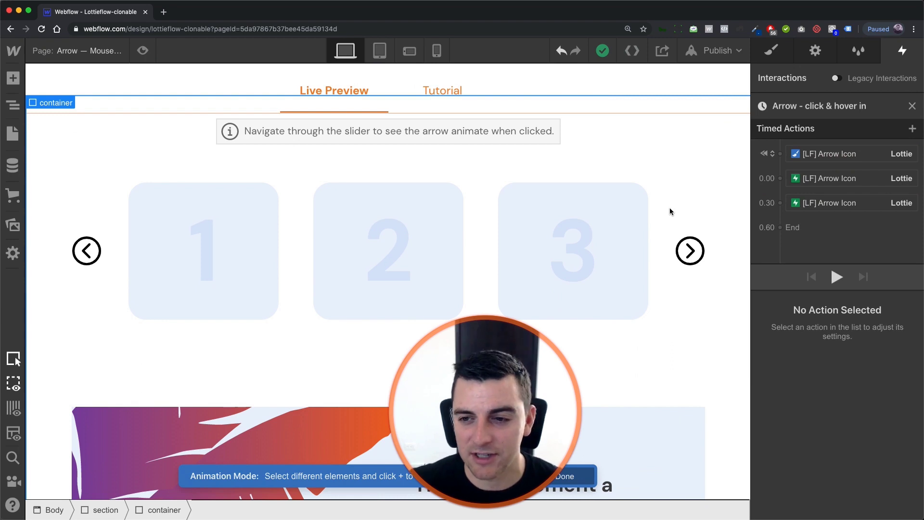
click(96, 249)
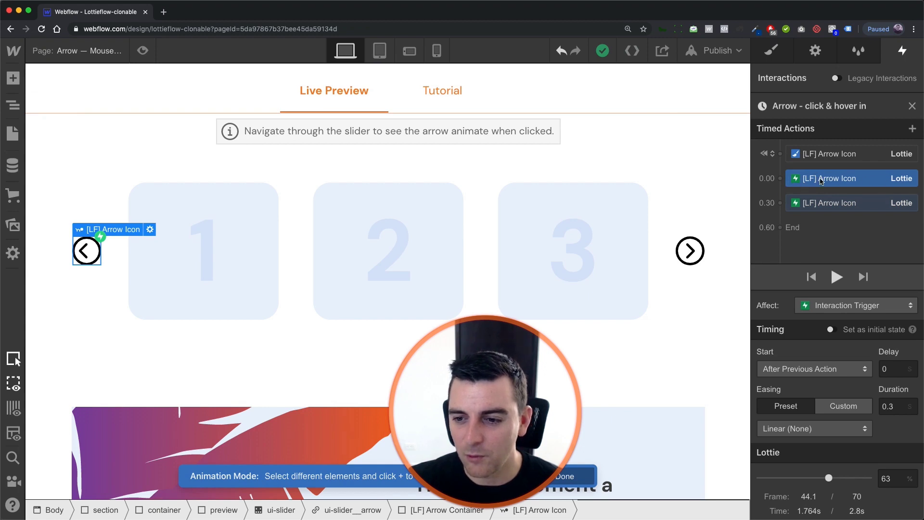
Step: Review the 0.30 s action and the 53% initial-state action, then bring up the initial-state action's options
click(827, 200)
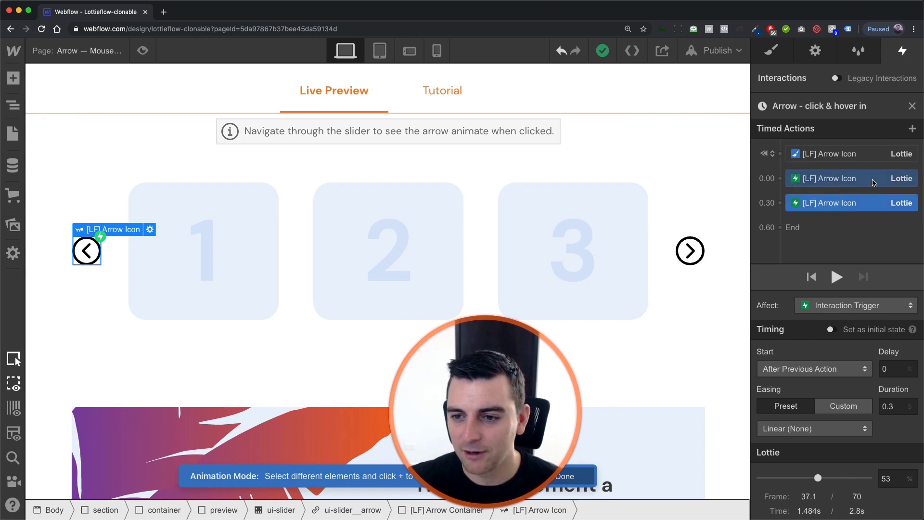
click(850, 154)
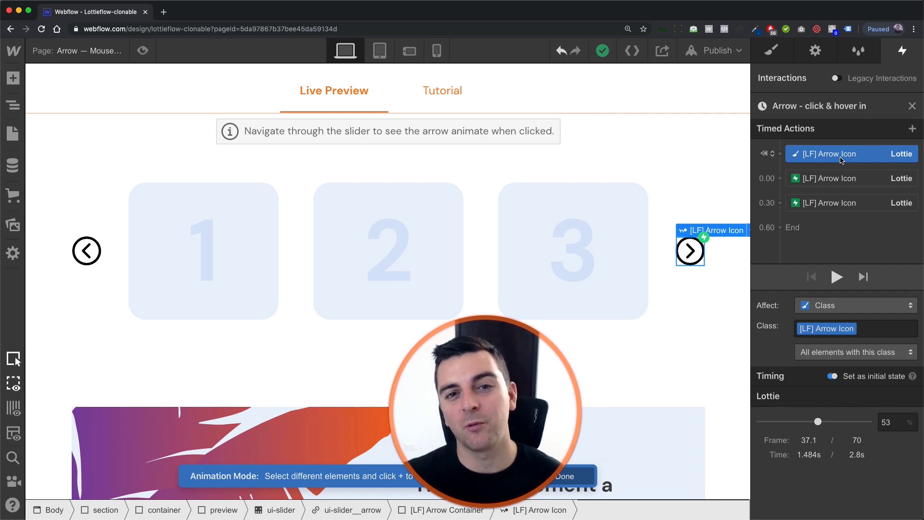
mouse_move(840, 159)
mouse_down()
mouse_move(839, 173)
mouse_move(837, 160)
mouse_up()
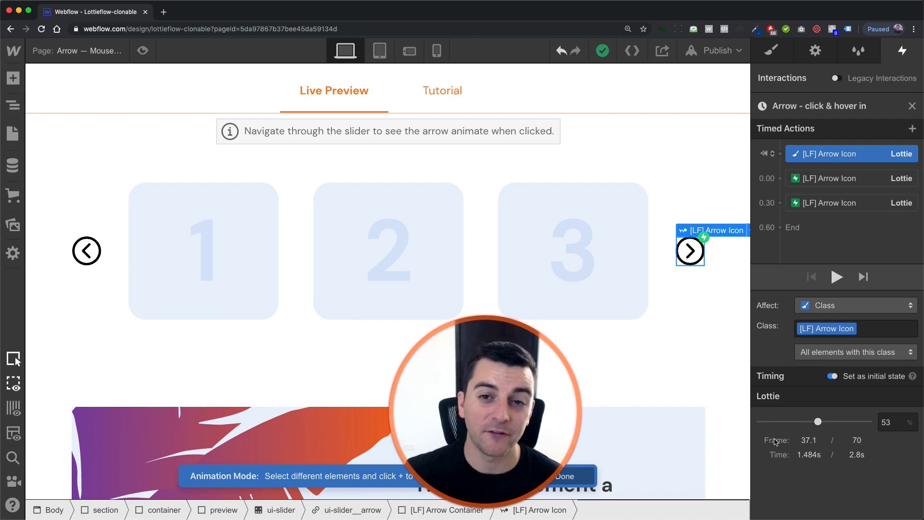
right_click(810, 154)
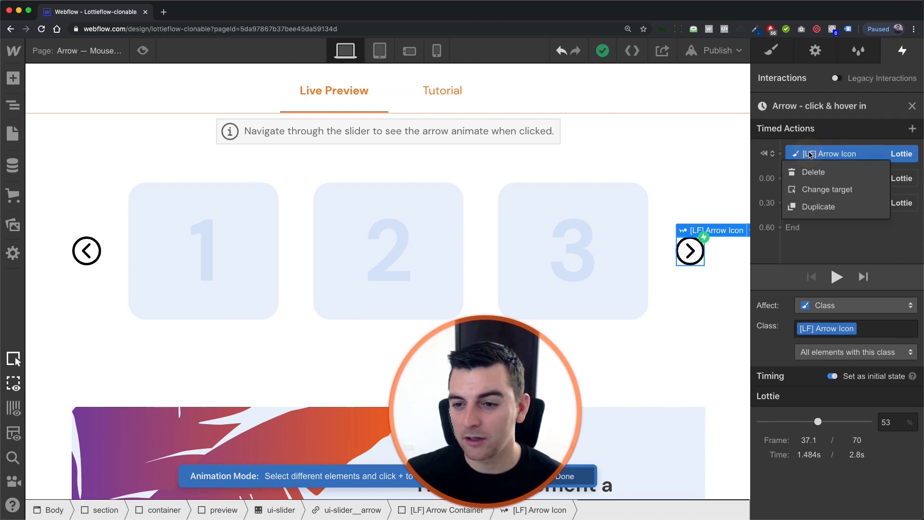
Step: Retarget the 53% initial state to the clicked left arrow (Interaction Trigger) and preview the page
click(816, 188)
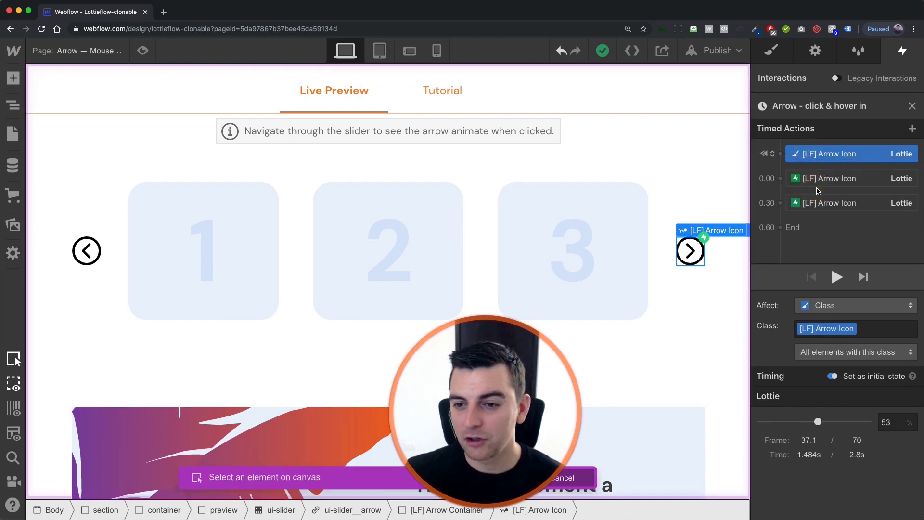
click(87, 251)
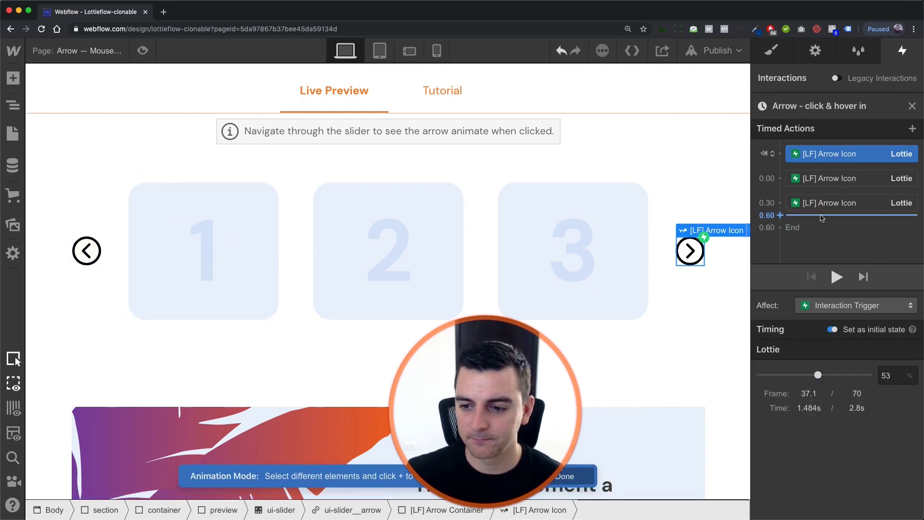
click(85, 258)
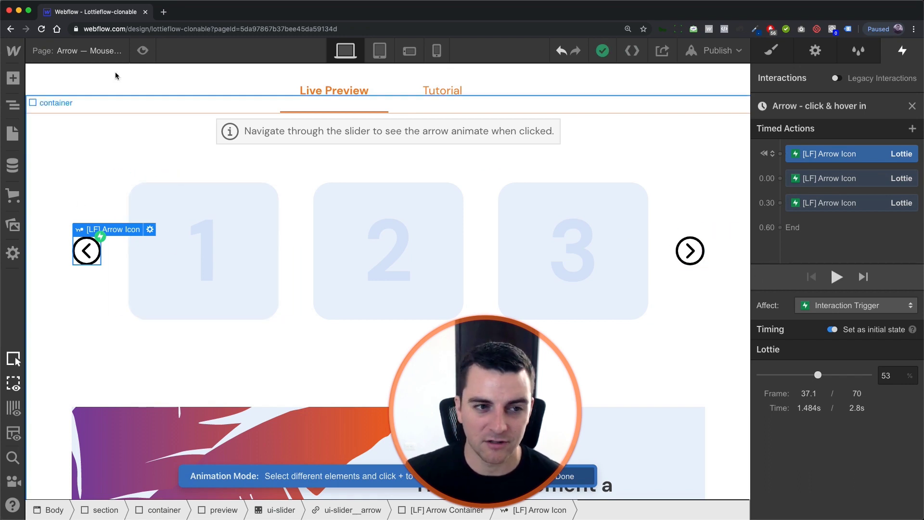
click(141, 52)
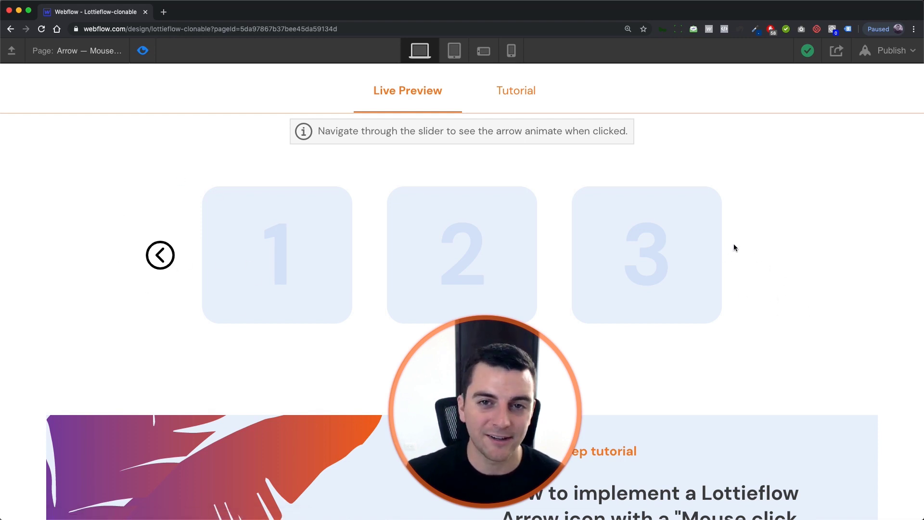
Step: In preview, advance the slider to slides 4–6, go back to slides 1–3, then exit preview
drag(546, 438, 150, 440)
click(763, 292)
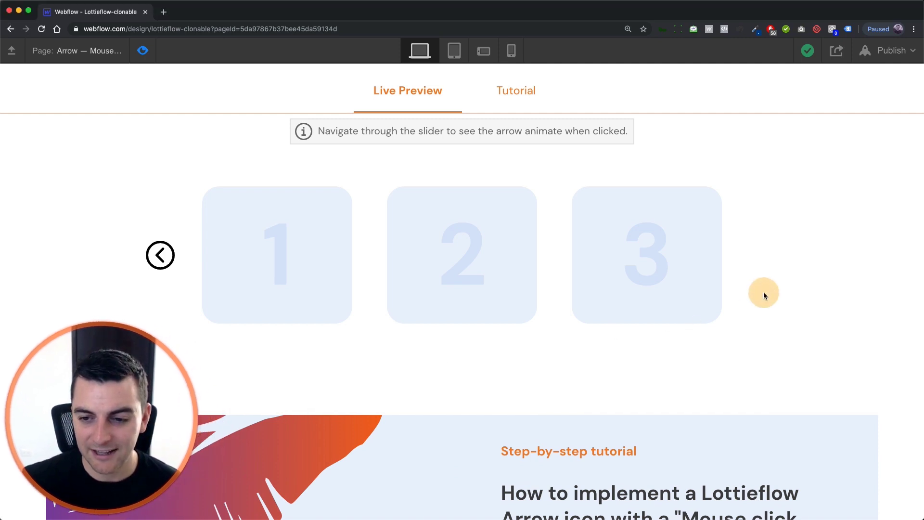
click(750, 259)
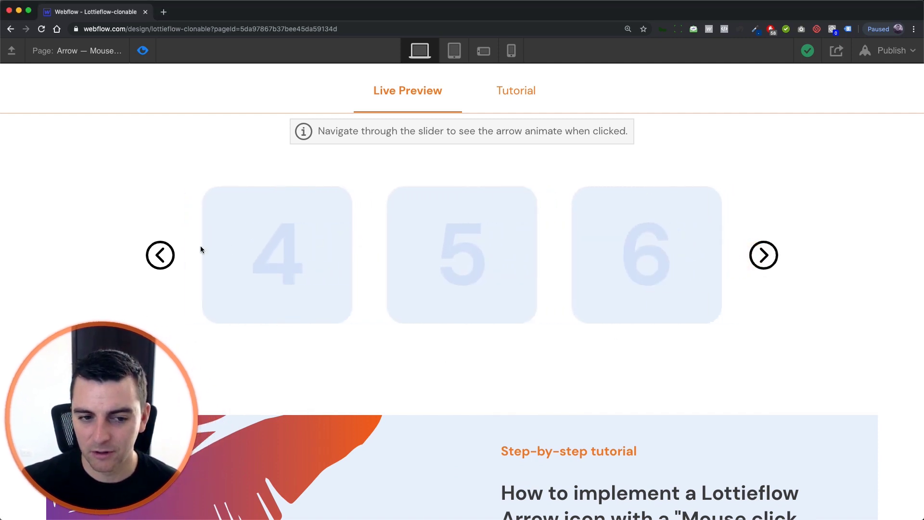
click(159, 261)
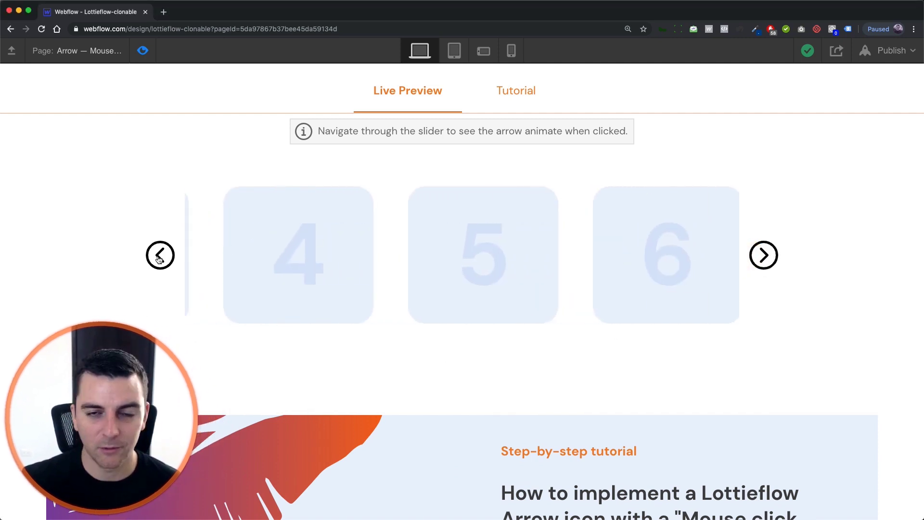
click(143, 51)
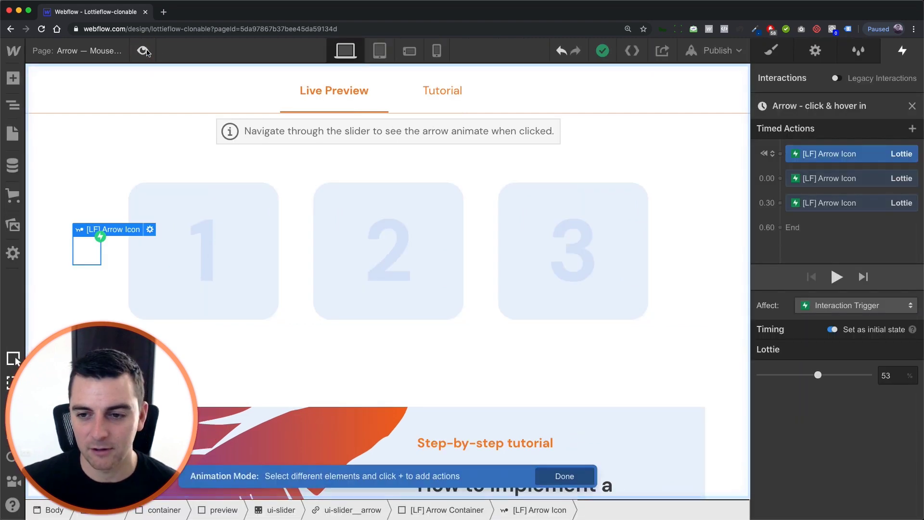
Step: Retarget the initial-state action to all elements with the [LF] Arrow Icon class
right_click(824, 158)
click(831, 195)
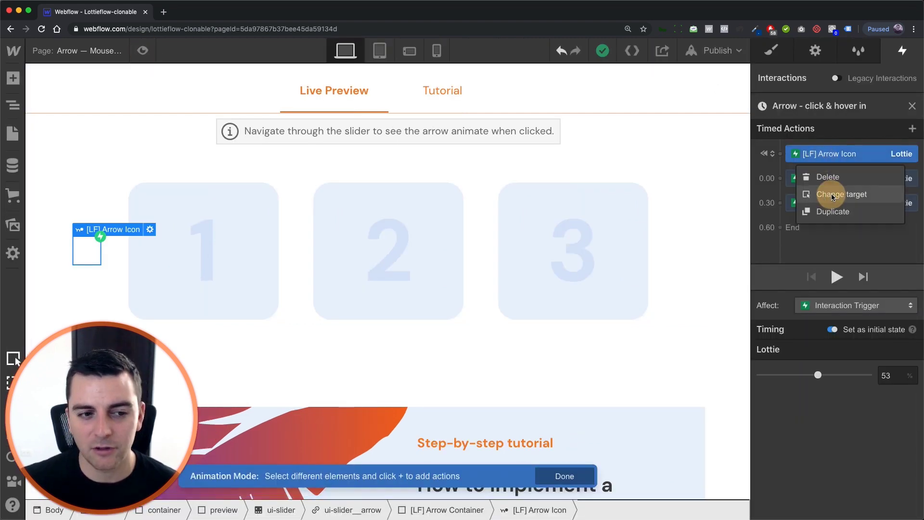
click(689, 251)
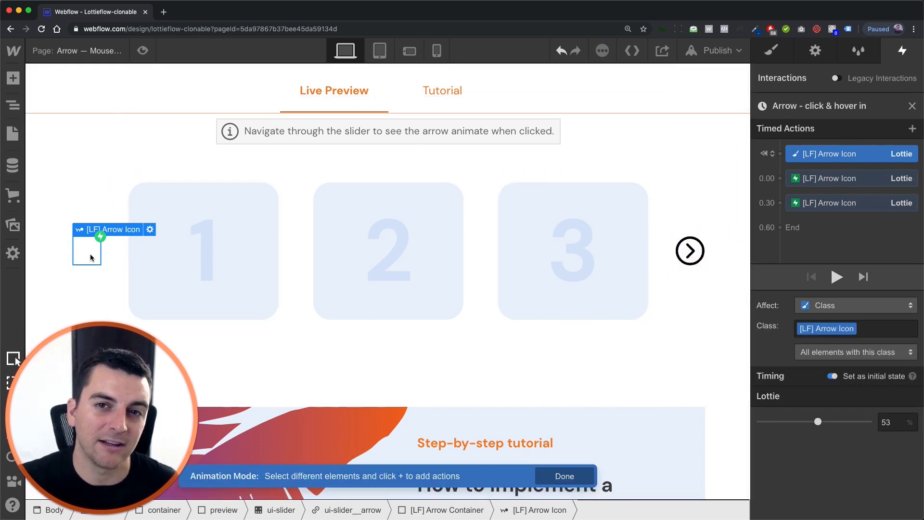
drag(90, 258, 827, 323)
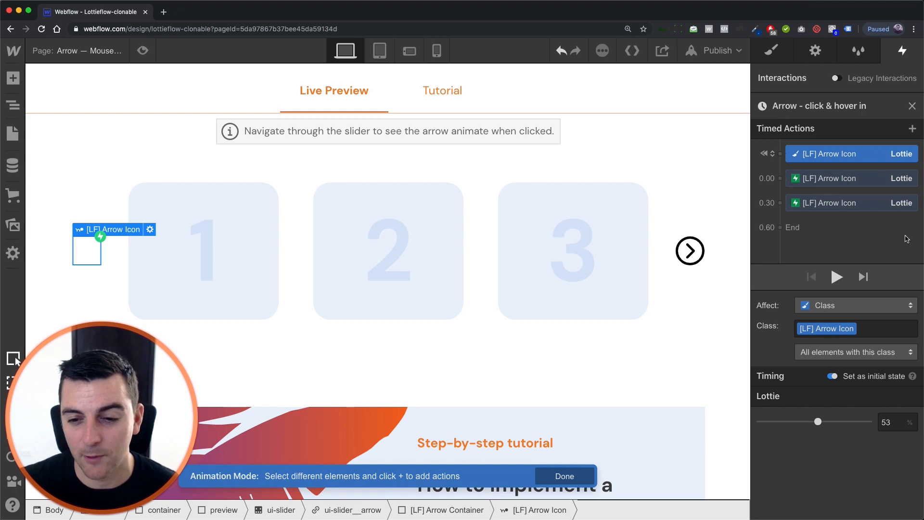
click(820, 177)
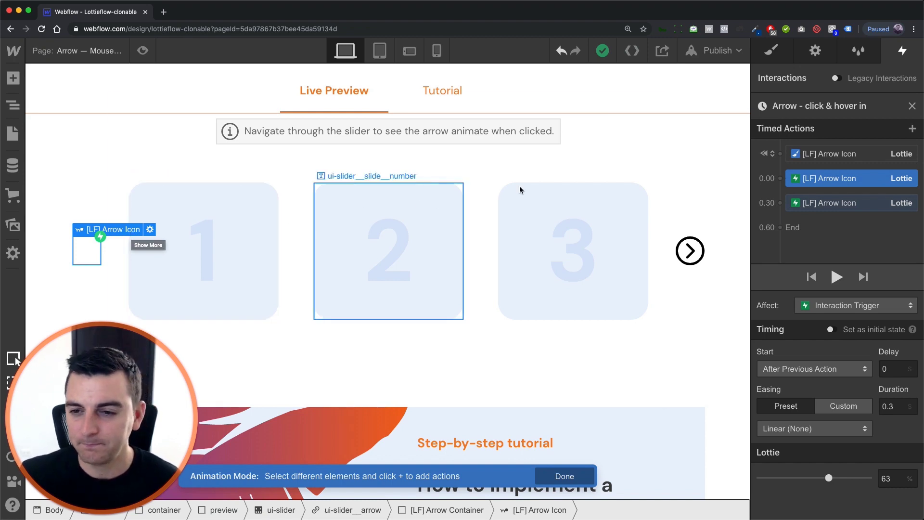
click(825, 154)
click(817, 179)
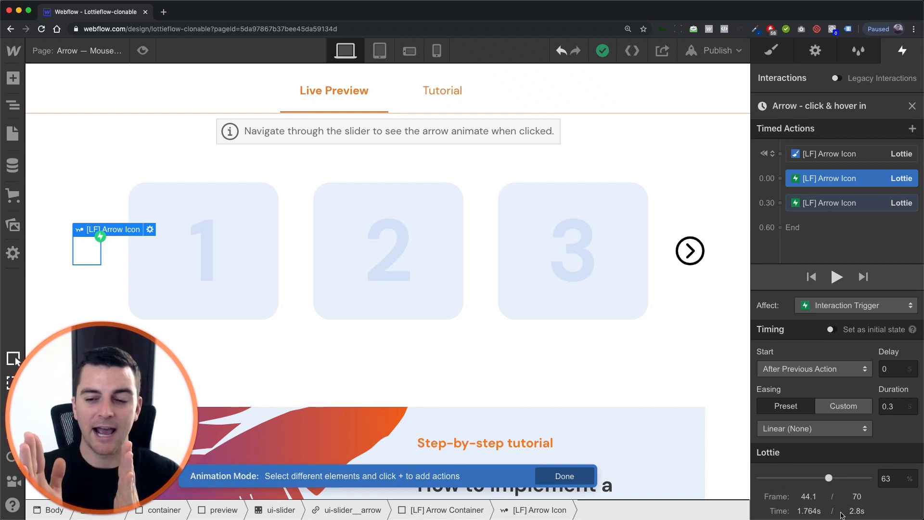
click(866, 203)
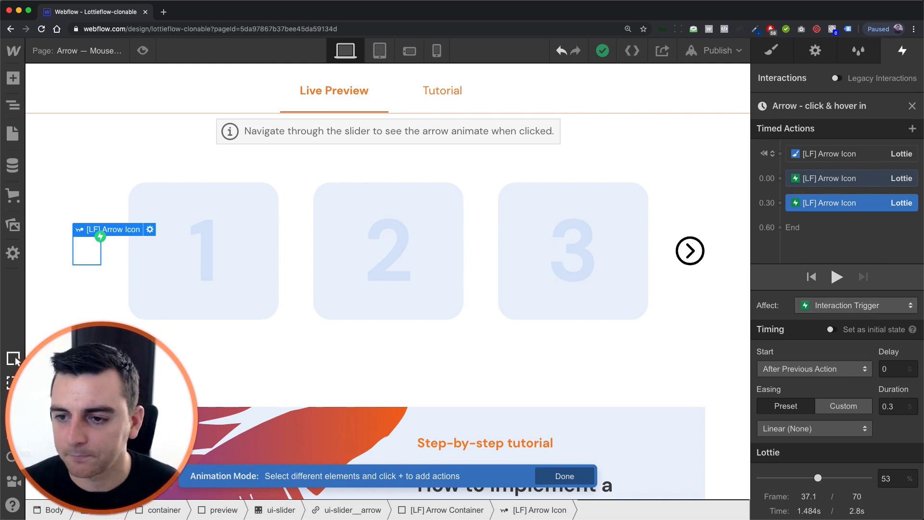
click(888, 154)
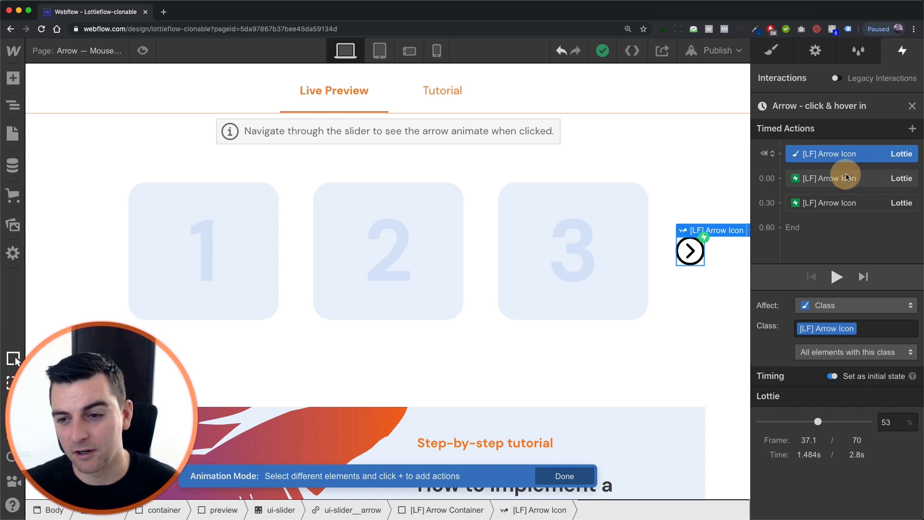
click(846, 177)
shift+click(861, 203)
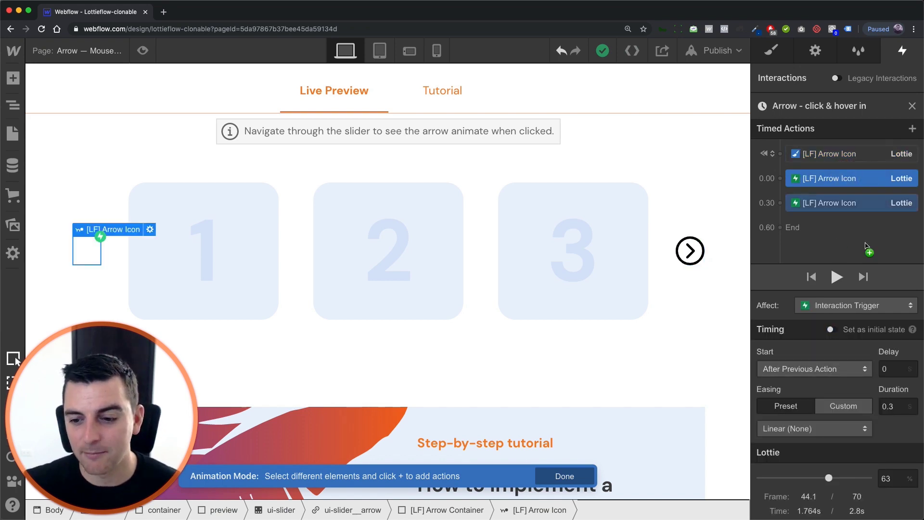
click(850, 153)
Step: Try a 12% initial Lottie value, restore it to 53%, and close the timed-action editor
mouse_move(822, 422)
mouse_down()
mouse_move(759, 423)
mouse_move(877, 426)
mouse_move(826, 430)
mouse_up()
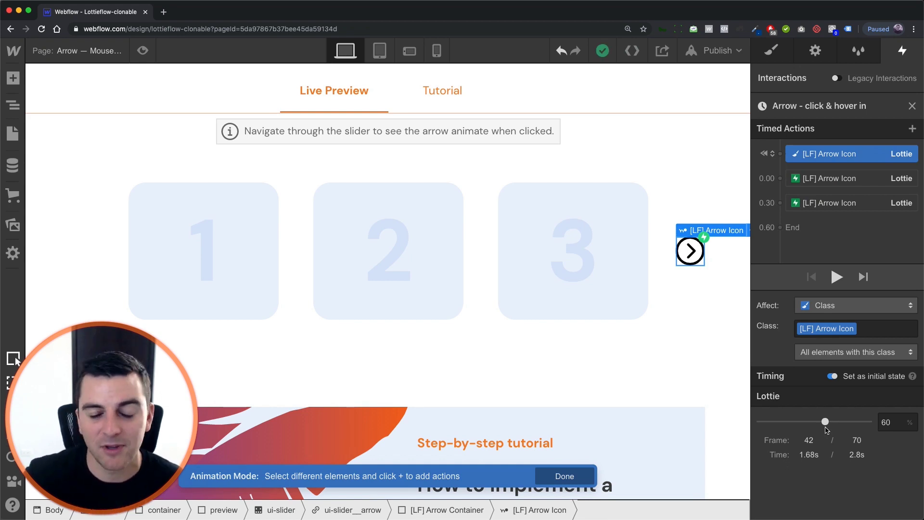
drag(824, 422, 817, 421)
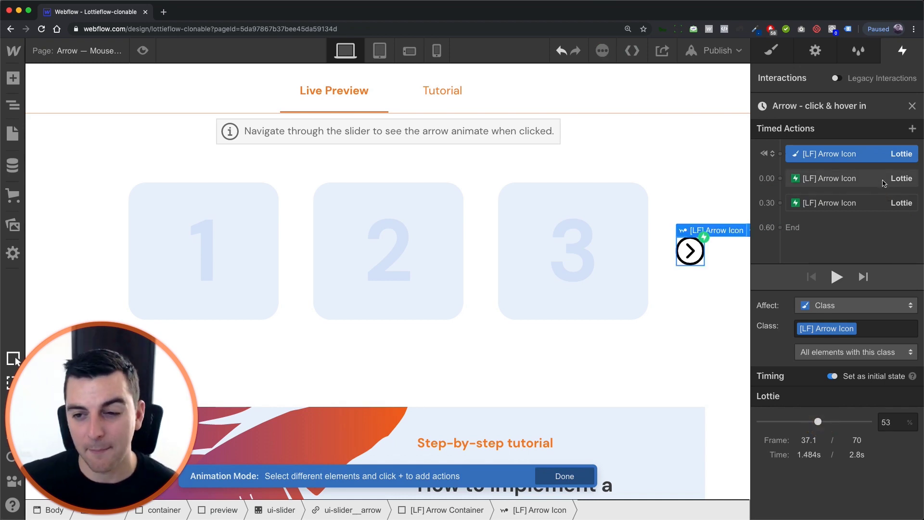
click(912, 106)
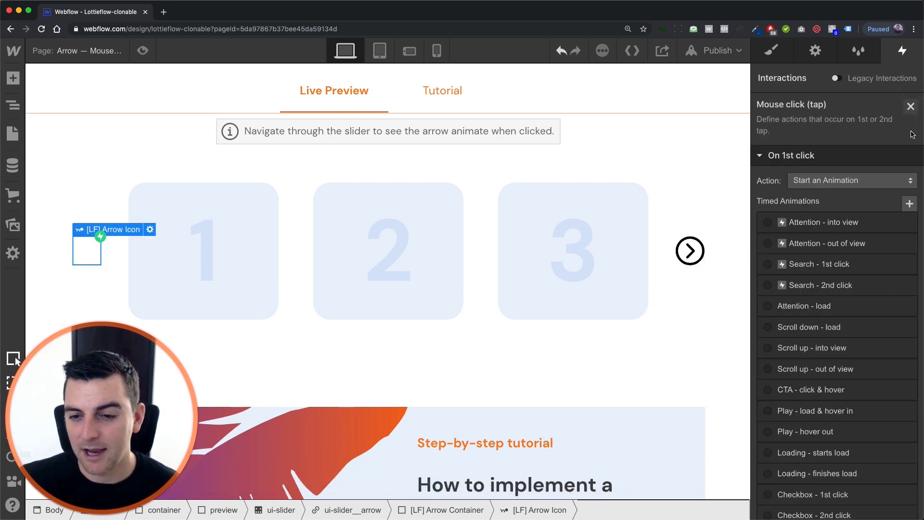
Step: Preview the page, click the right arrow three times to cycle the slider, then scroll back to the header
scroll(765, 329, down, 1)
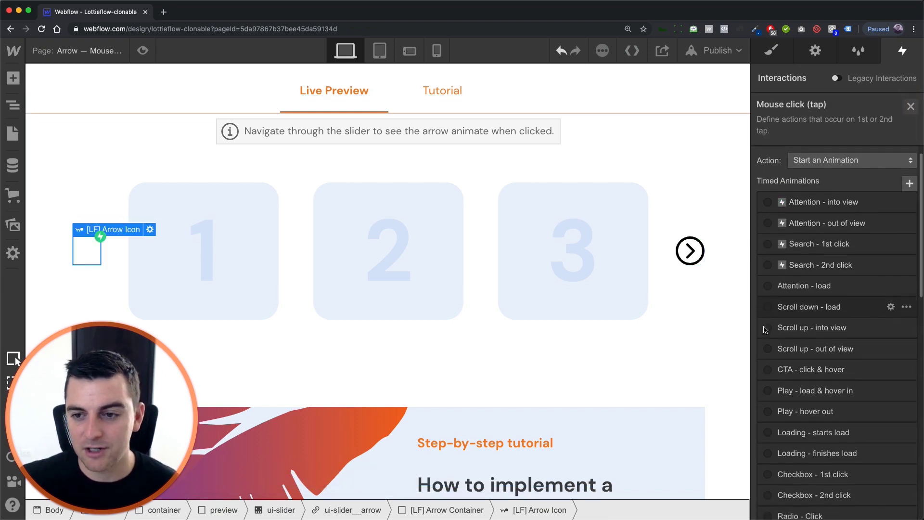
scroll(765, 330, down, 10)
click(651, 346)
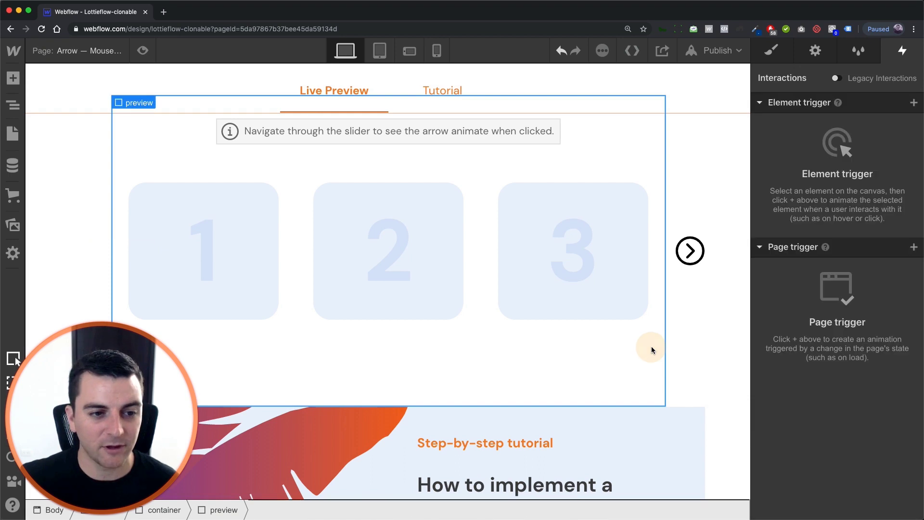
click(143, 51)
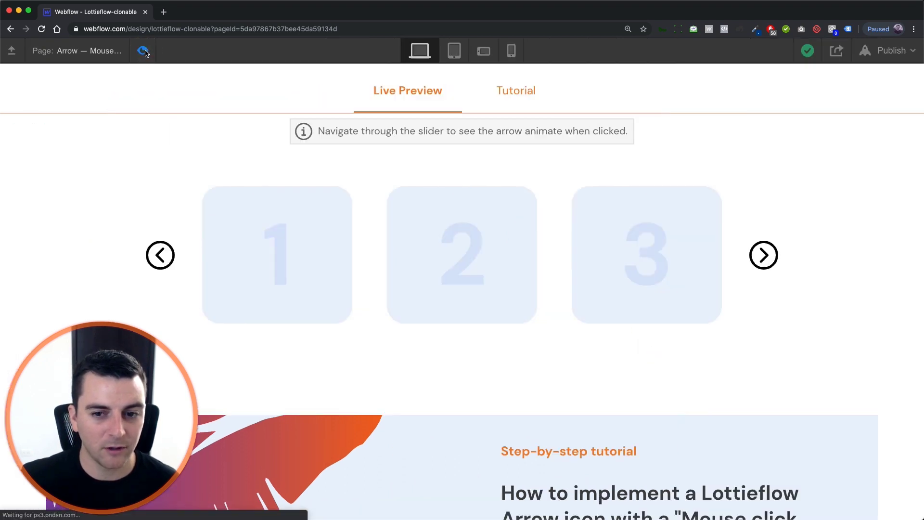
click(763, 254)
click(767, 268)
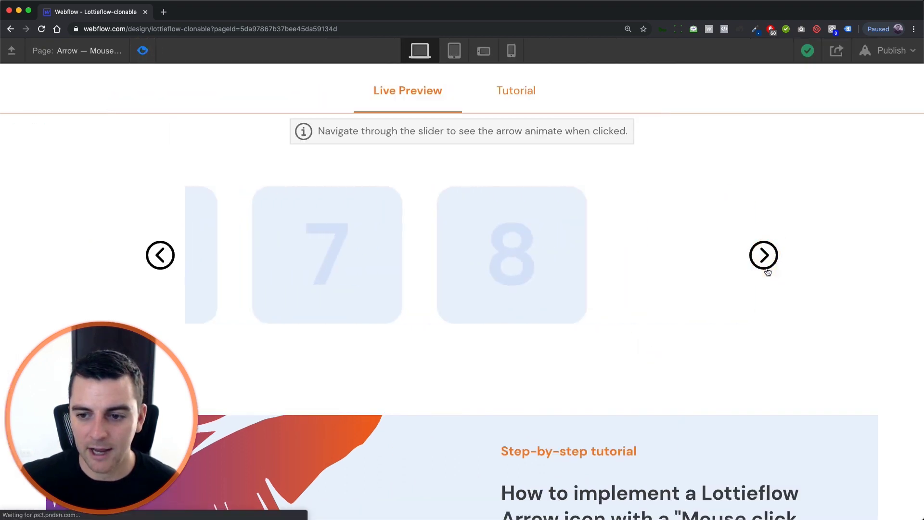
click(767, 269)
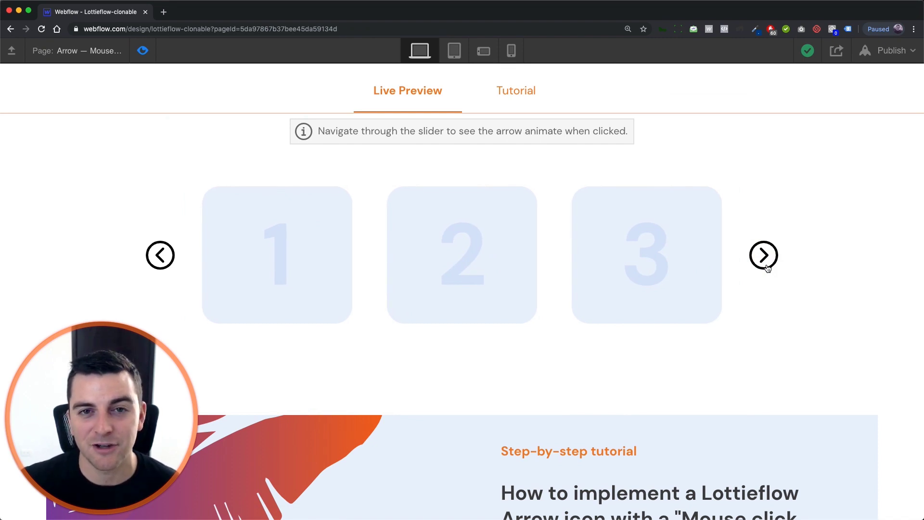
scroll(767, 268, up, 8)
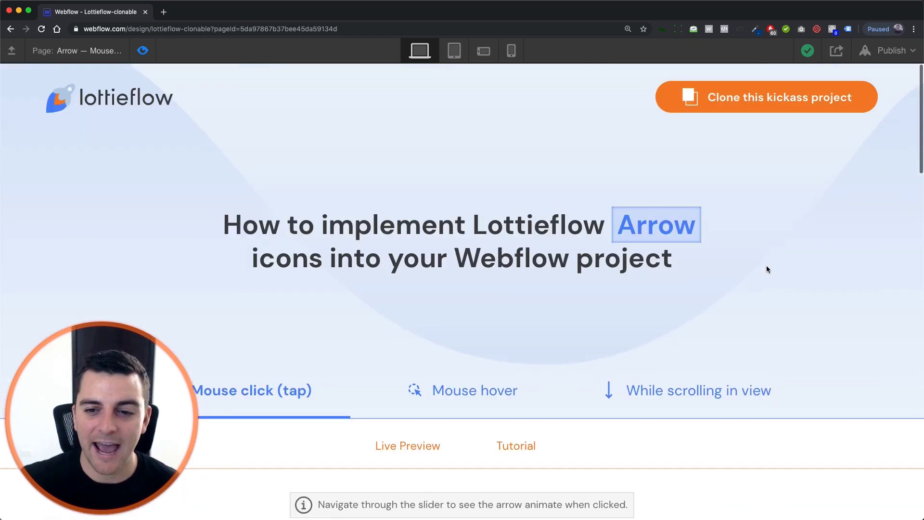